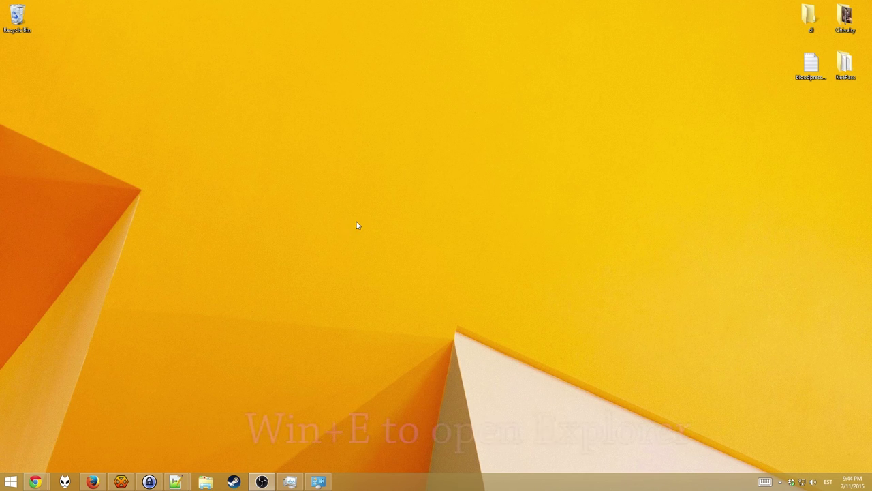
# Open File Explorer and go to the World of Warships NA folder inside Games in the C: drive user profile.
pyautogui.press('super+e')
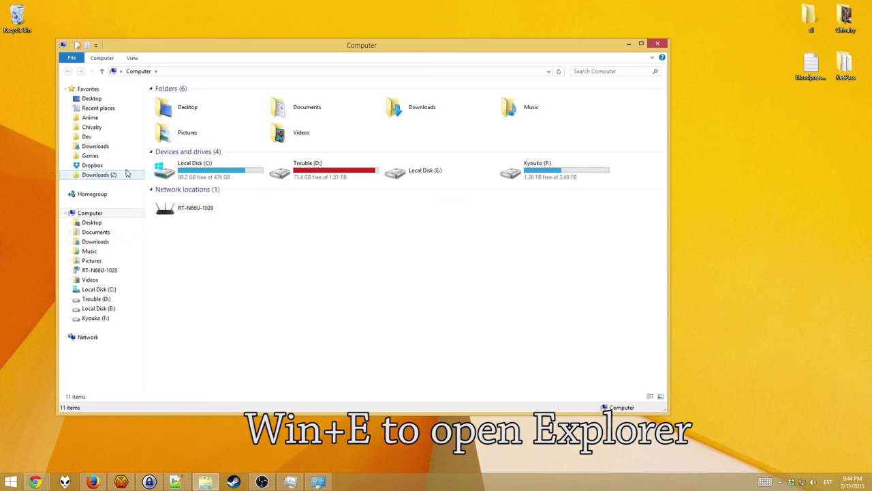
pyautogui.doubleClick(197, 170)
pyautogui.doubleClick(183, 229)
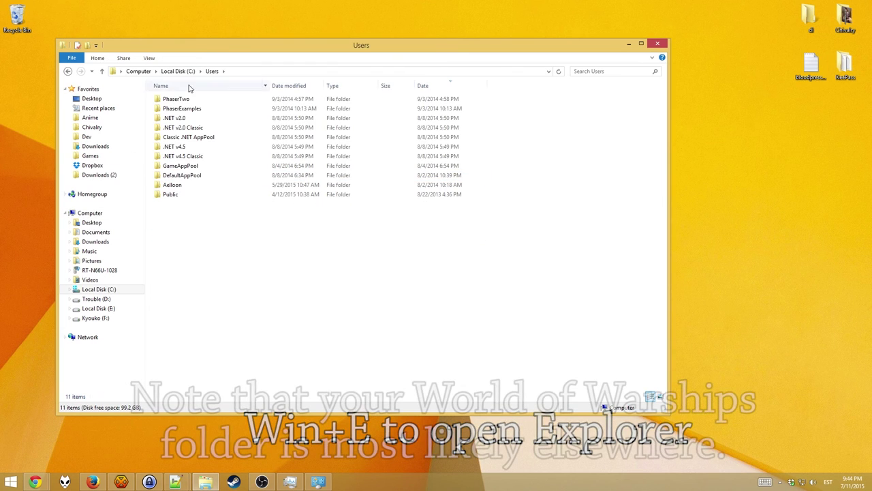
pyautogui.doubleClick(174, 187)
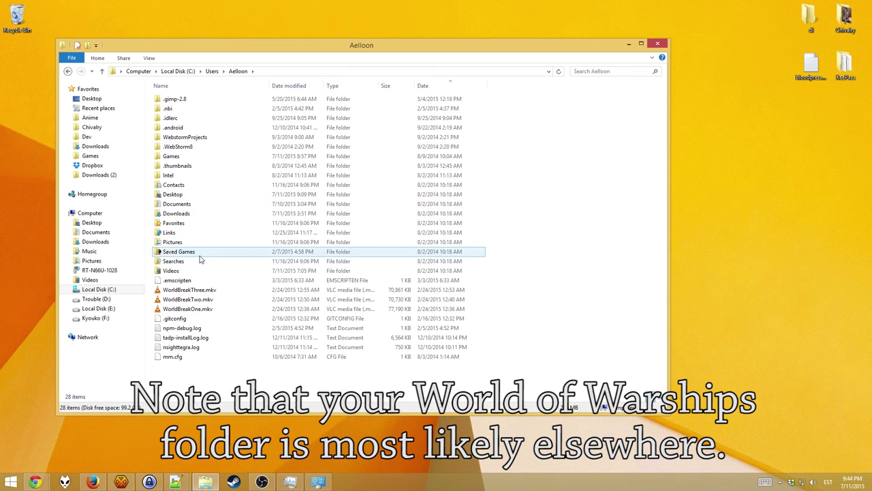
pyautogui.doubleClick(201, 162)
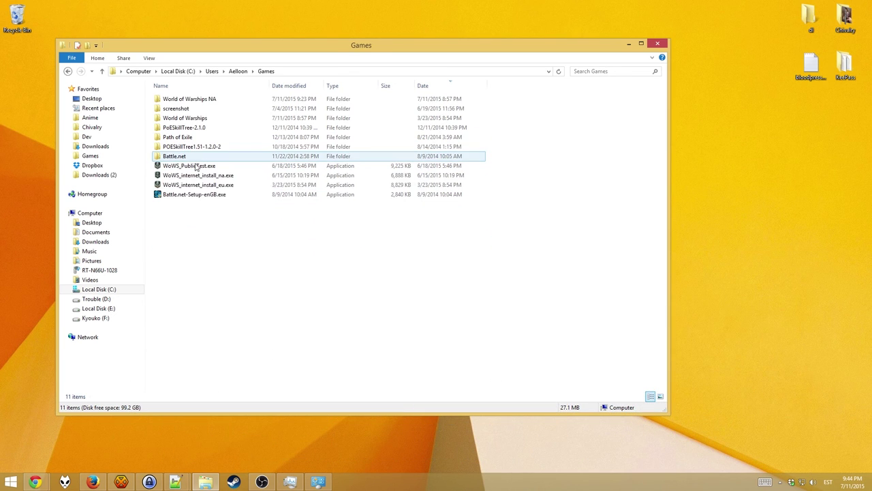
pyautogui.click(204, 99)
pyautogui.doubleClick(204, 99)
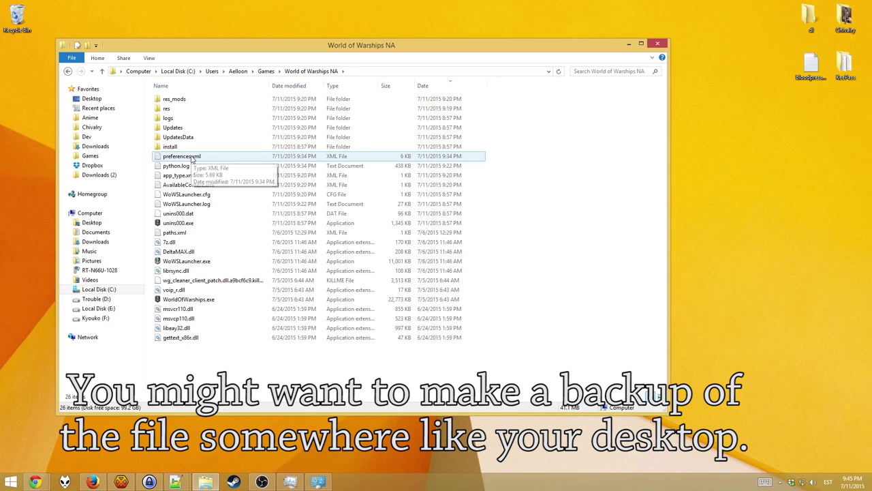
# Open preferences.xml in Notepad and locate the closing scriptsPreferences tag near the end of the file.
pyautogui.rightClick(192, 157)
pyautogui.moveTo(261, 240)
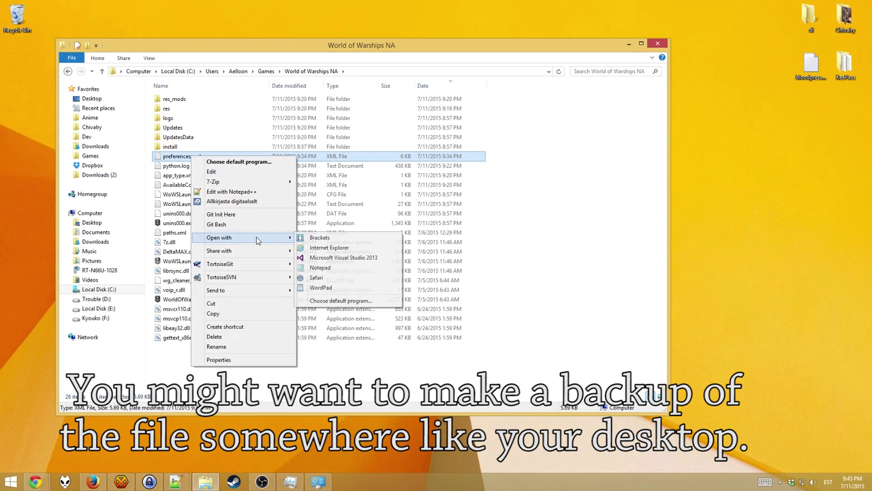
pyautogui.click(320, 268)
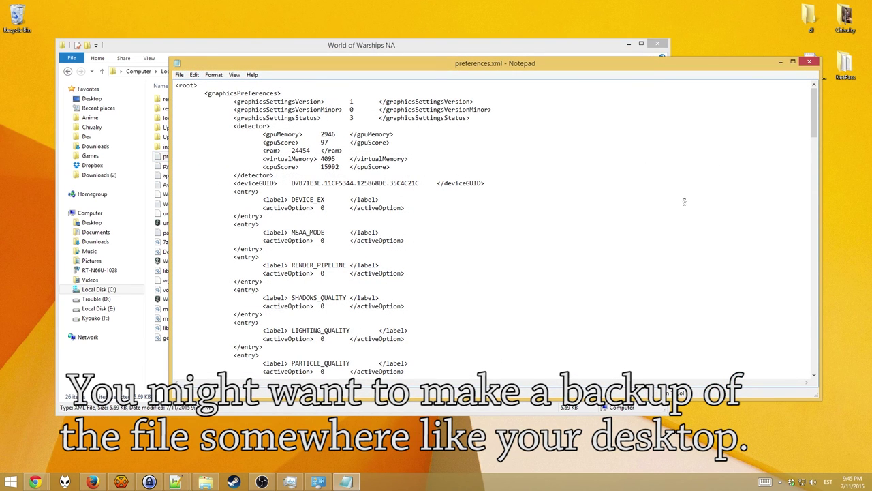
pyautogui.scroll(-20, 548, 277)
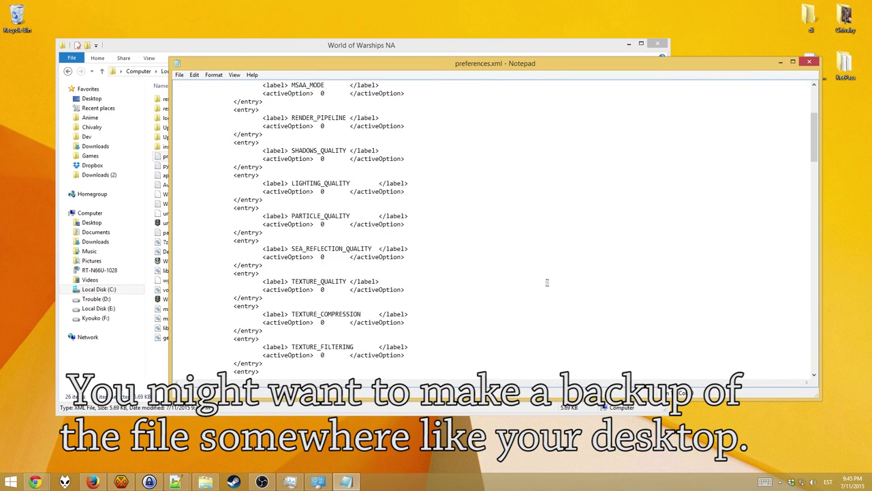
pyautogui.scroll(-12, 548, 279)
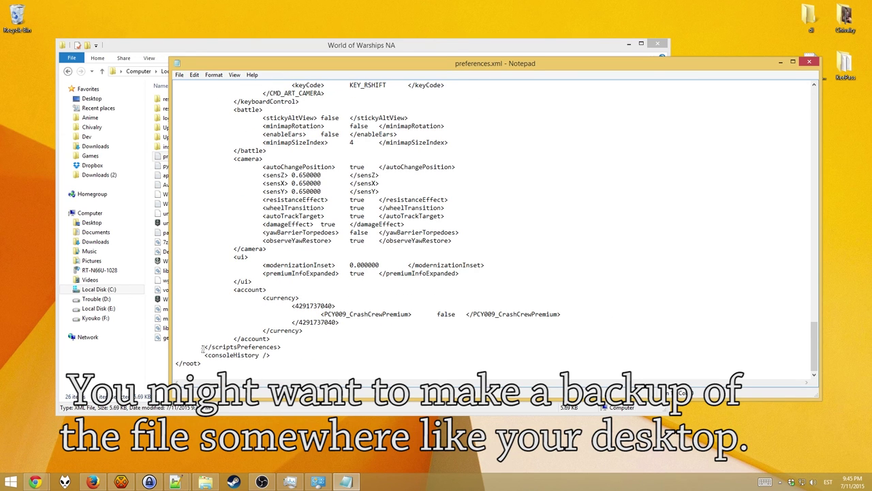
pyautogui.moveTo(202, 349); pyautogui.dragTo(271, 339)
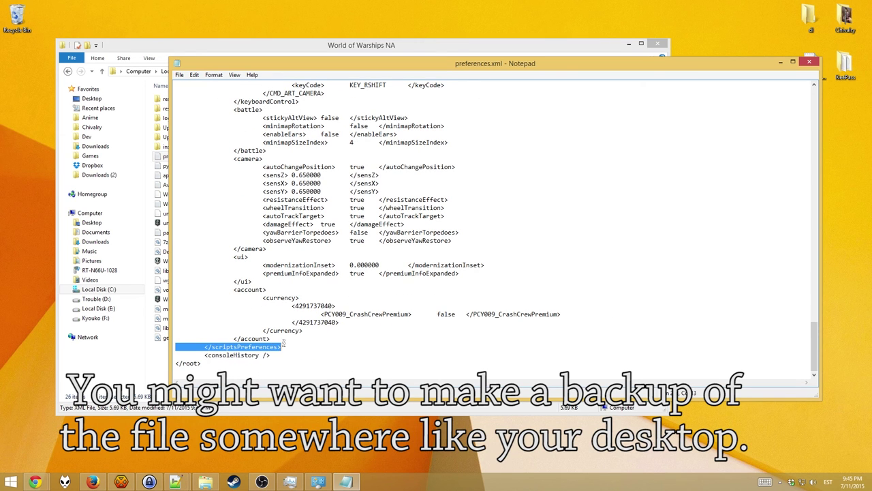
pyautogui.click(281, 347)
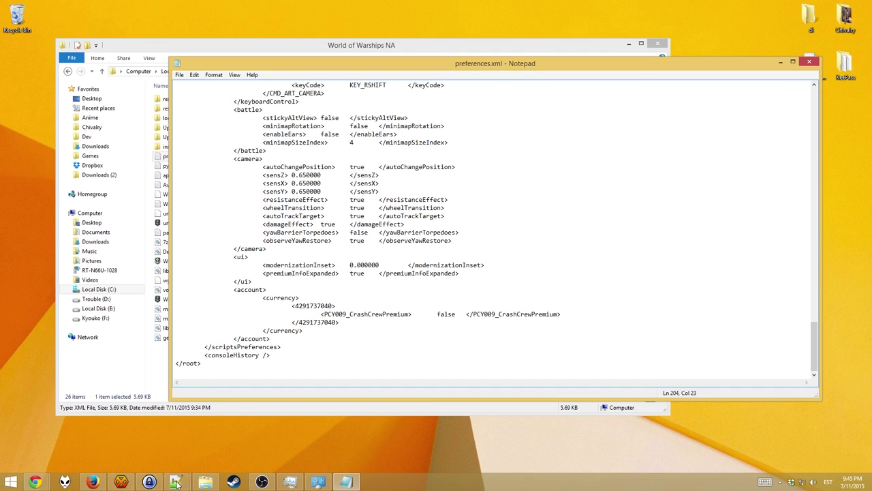
# Switch to Notepad++ and copy both replay setting lines, isReplayEnabled true and ReplayCameraUpdate 30.
pyautogui.moveTo(175, 481)
pyautogui.click(232, 431)
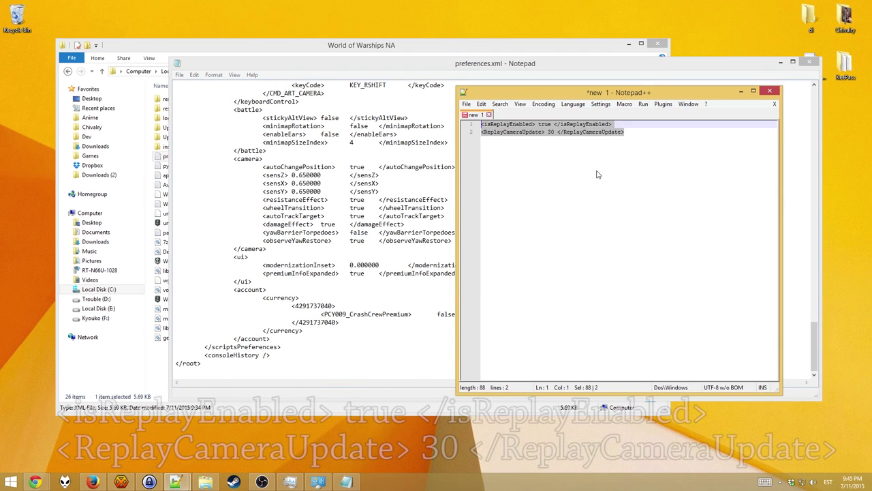
pyautogui.click(679, 186)
pyautogui.moveTo(679, 186); pyautogui.dragTo(437, 108)
pyautogui.hotkey('ctrl', 'c')
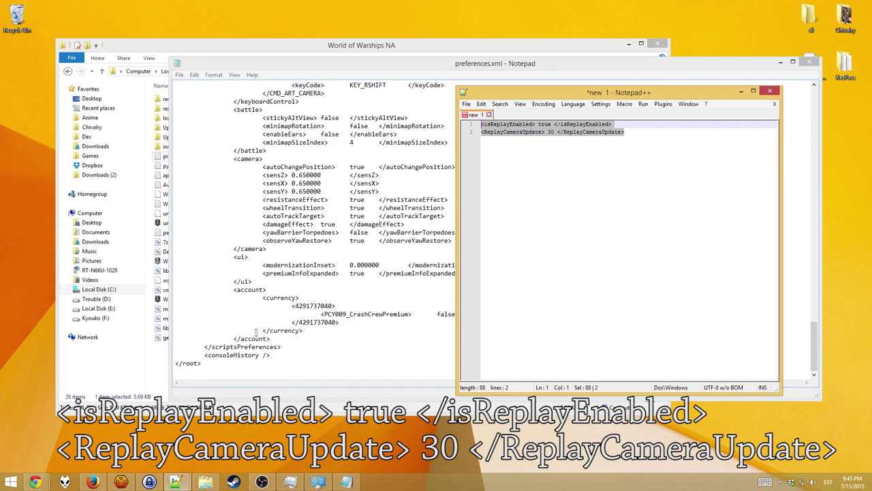
# Paste the copied isReplayEnabled and ReplayCameraUpdate lines into preferences.xml between the closing account and closing scriptsPreferences tags.
pyautogui.click(271, 339)
pyautogui.press('Return')
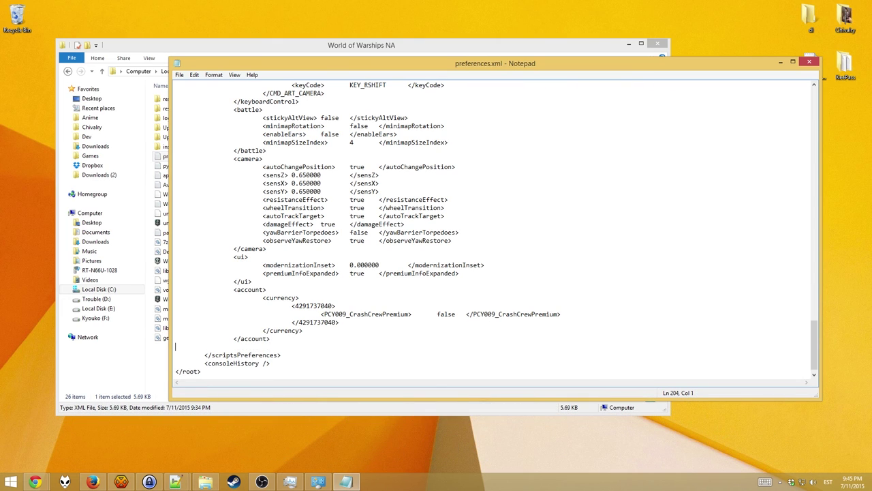
pyautogui.hotkey('ctrl', 'v')
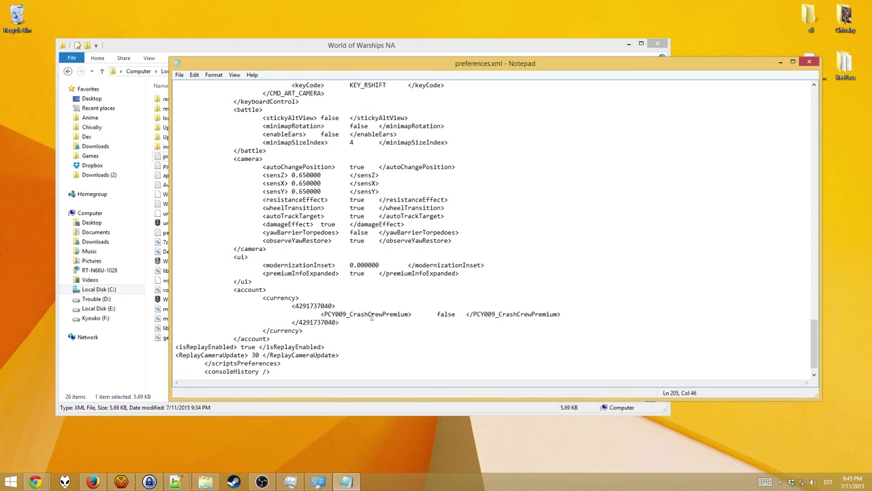
pyautogui.scroll(-1, 349, 346)
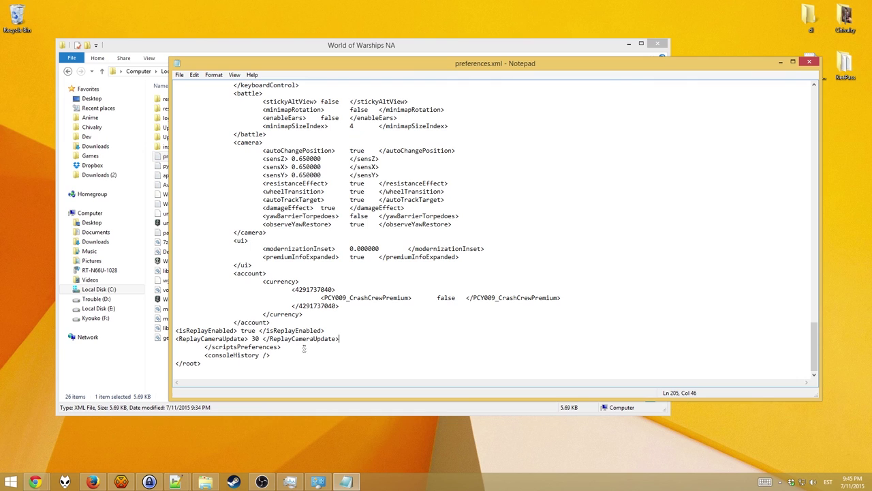
pyautogui.moveTo(305, 348); pyautogui.dragTo(174, 318)
pyautogui.click(243, 329)
# Save the edited preferences.xml and close Notepad.
pyautogui.click(182, 75)
pyautogui.click(220, 107)
pyautogui.click(810, 64)
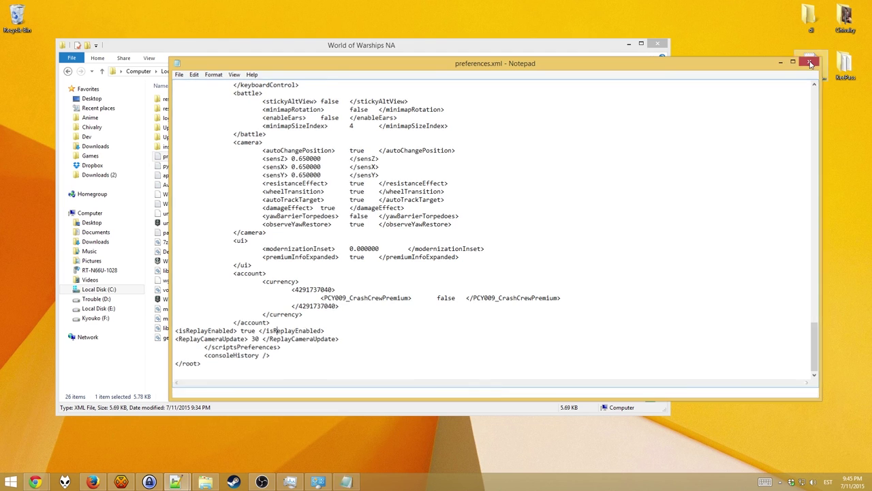
pyautogui.click(294, 363)
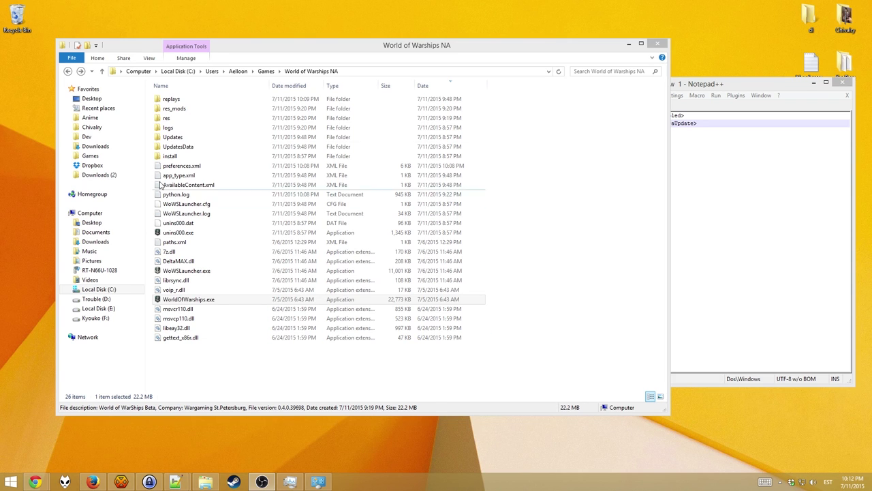
# Open the replays folder inside World of Warships NA and select the Murmansk wowsreplay file.
pyautogui.click(228, 103)
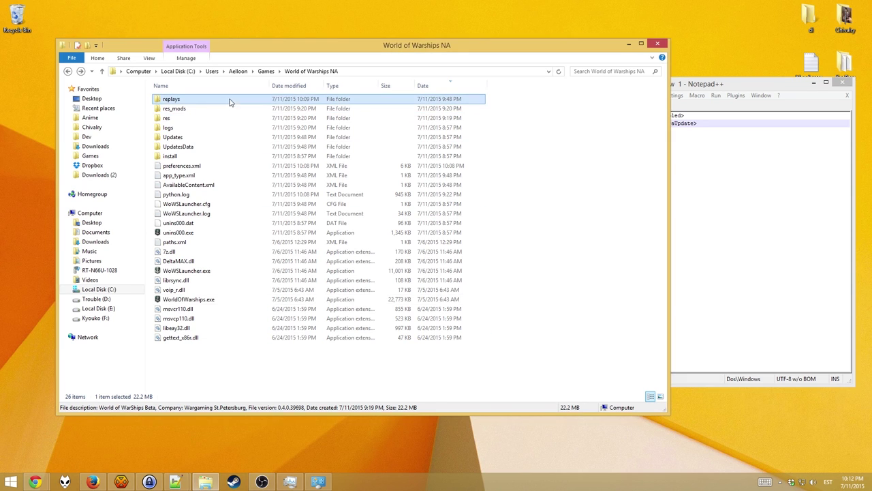
pyautogui.doubleClick(196, 101)
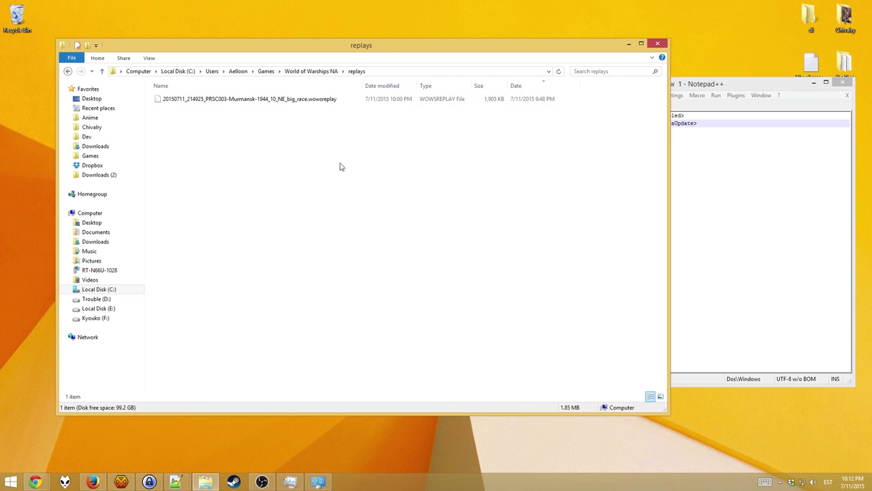
pyautogui.click(368, 101)
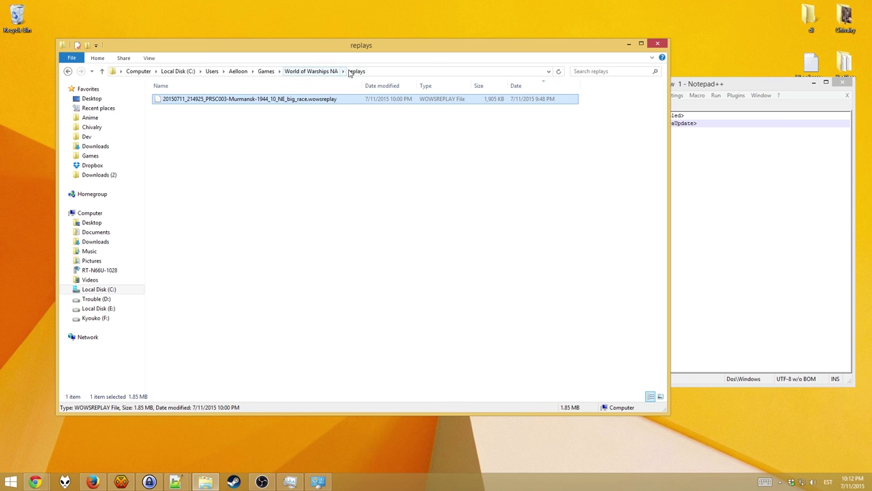
# Open the replays folder in a separate window beside the game folder and run the Murmansk replay file with WorldOfWarships.exe.
pyautogui.click(326, 74)
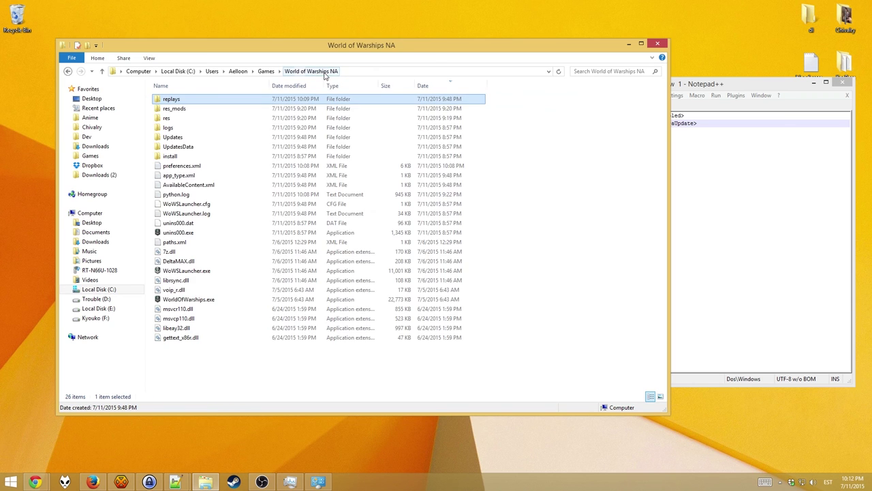
pyautogui.rightClick(201, 98)
pyautogui.click(269, 112)
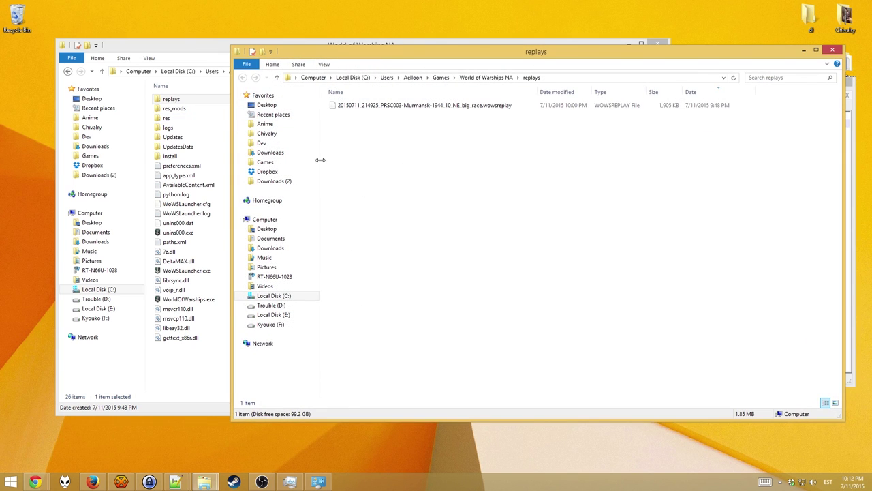
pyautogui.click(393, 111)
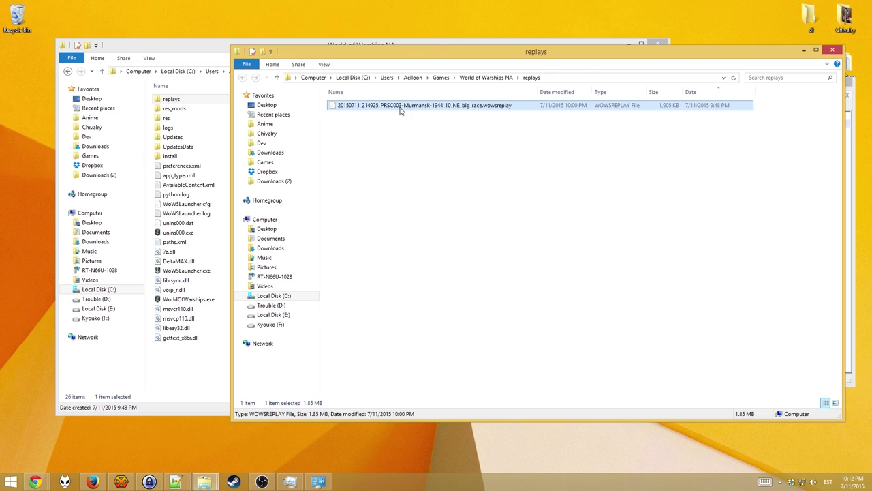
pyautogui.moveTo(404, 108); pyautogui.dragTo(182, 302)
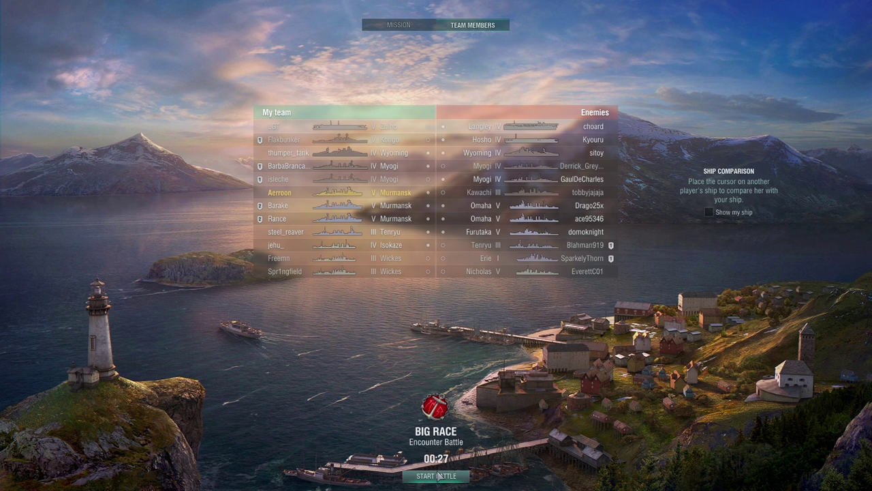
# Start the Big Race battle in the replay and set the Murmansk moving ahead.
pyautogui.click(443, 480)
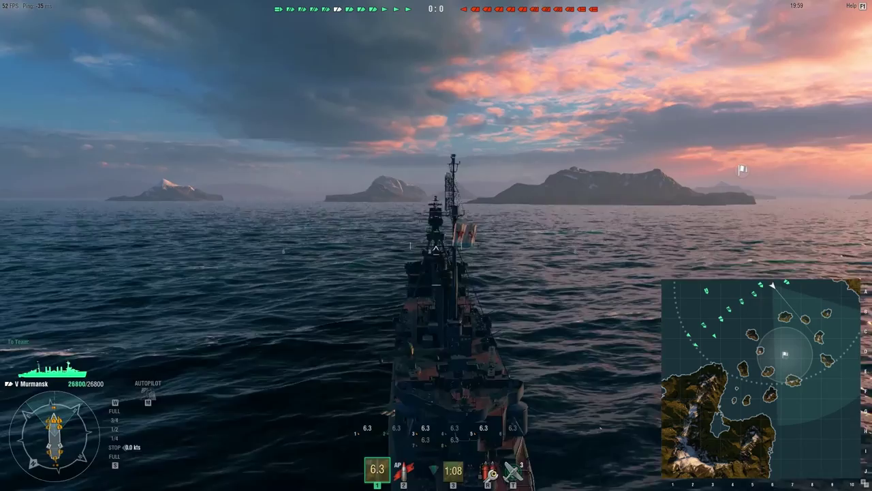
pyautogui.press('w')
pyautogui.scroll(-3, 436, 246)
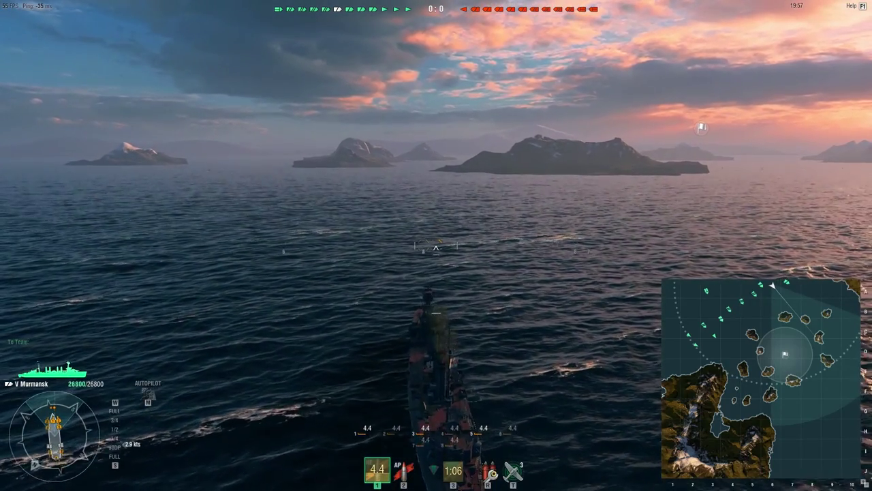